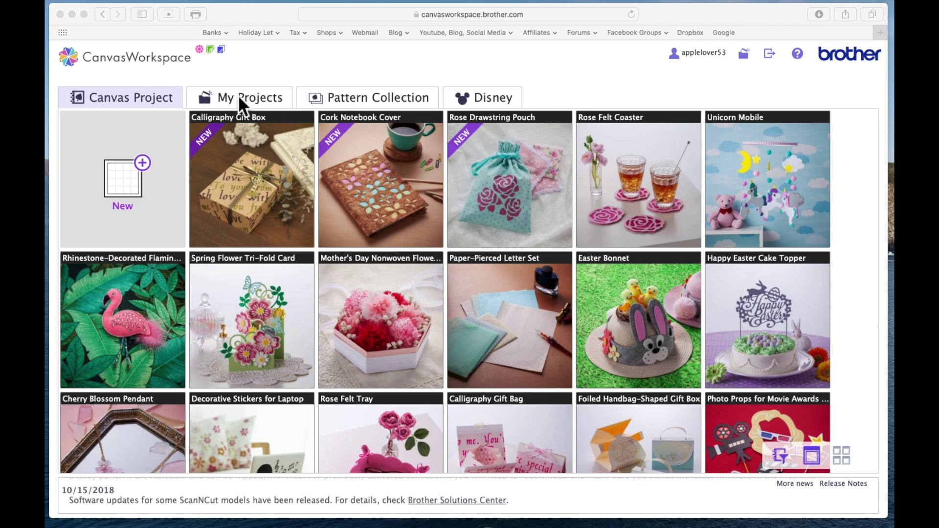
# Step: Open project C000009 from My Projects in the web editor
pyautogui.click(250, 95)
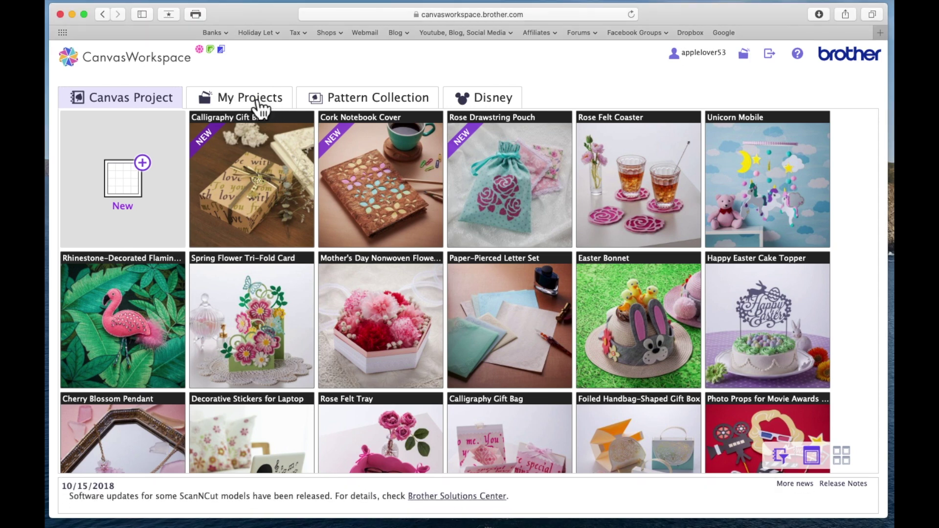
pyautogui.click(254, 101)
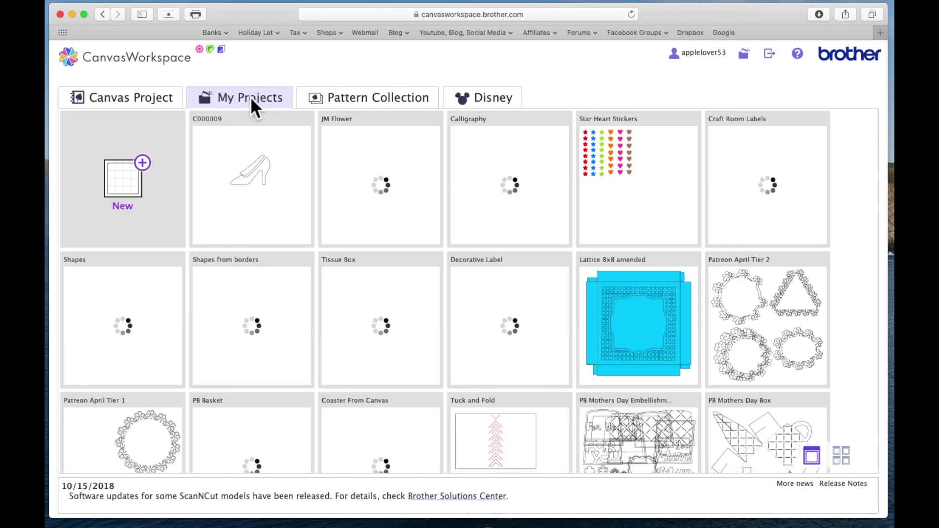
pyautogui.moveTo(308, 154)
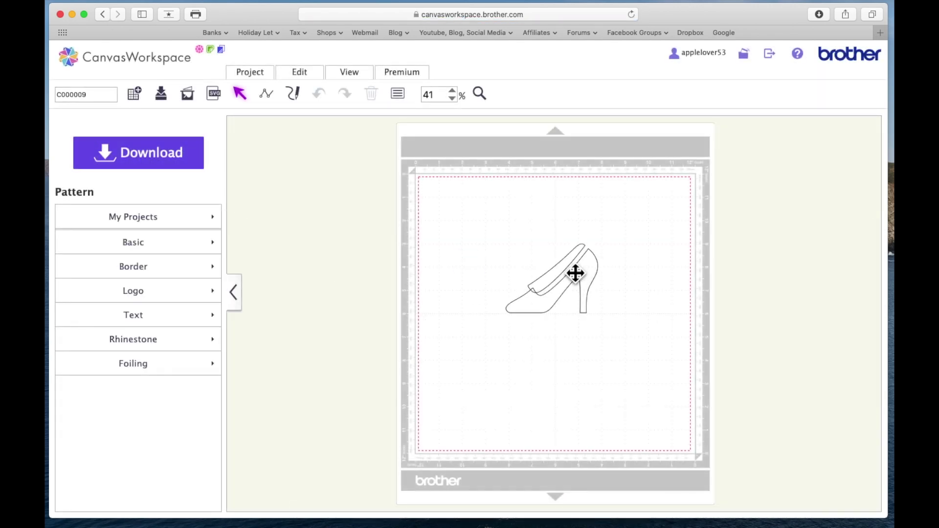
# Step: Nudge the shoe's upper piece slightly and deselect it
pyautogui.click(568, 256)
pyautogui.moveTo(568, 257); pyautogui.dragTo(568, 256)
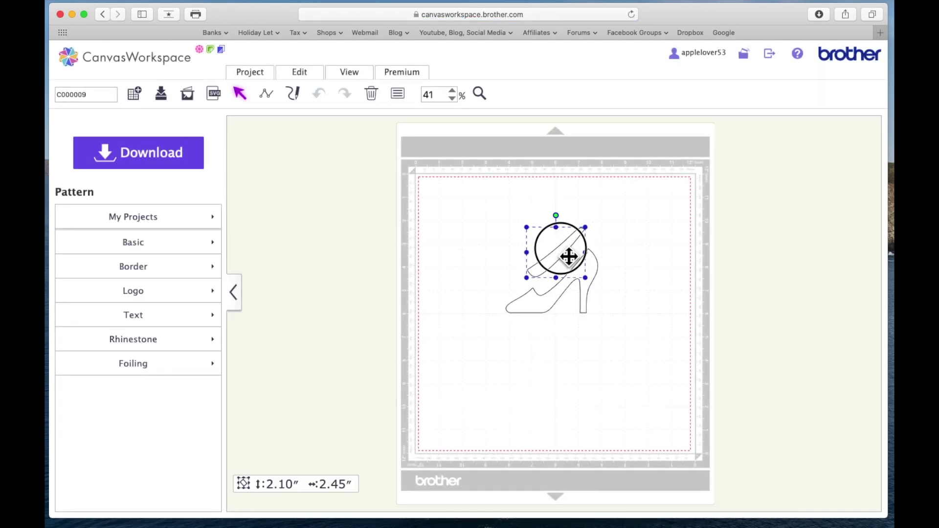
pyautogui.click(580, 330)
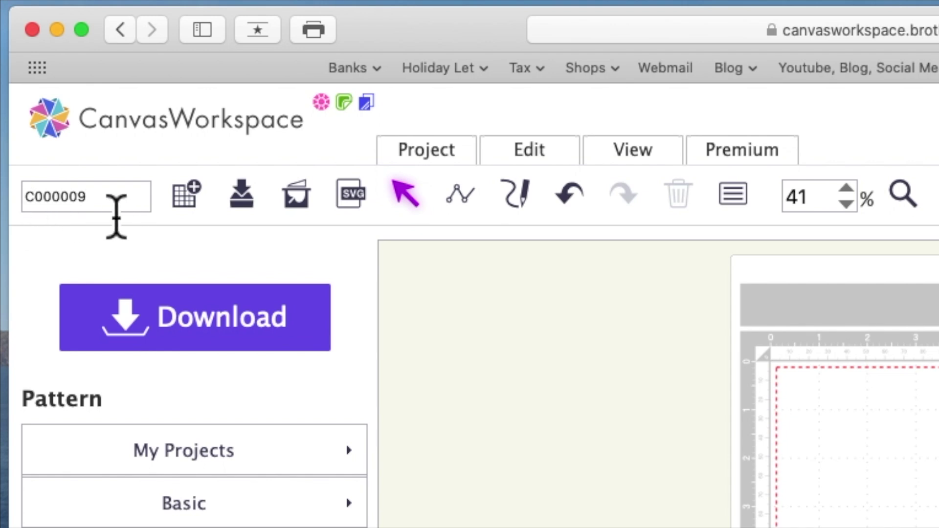
# Step: Rename C000009 to 'Shoe' and overwrite the original online project
pyautogui.moveTo(113, 205); pyautogui.dragTo(16, 203)
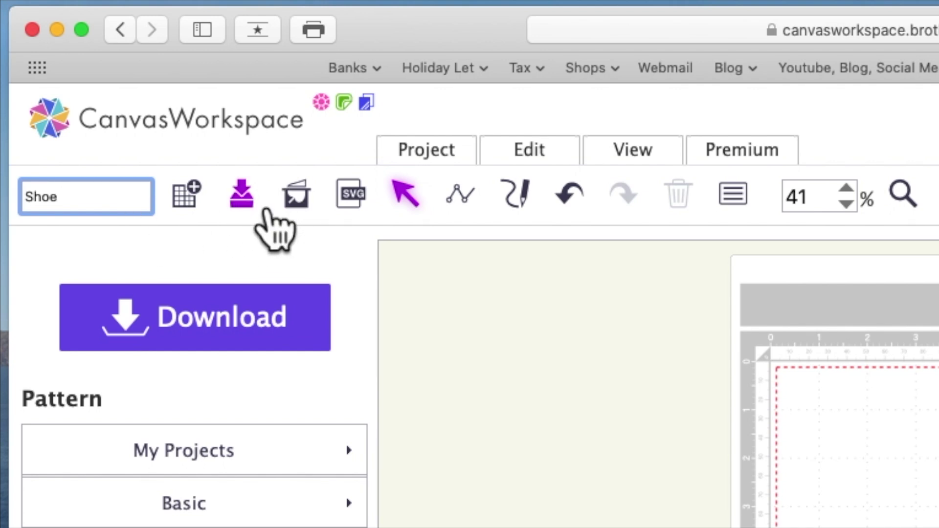
pyautogui.click(257, 205)
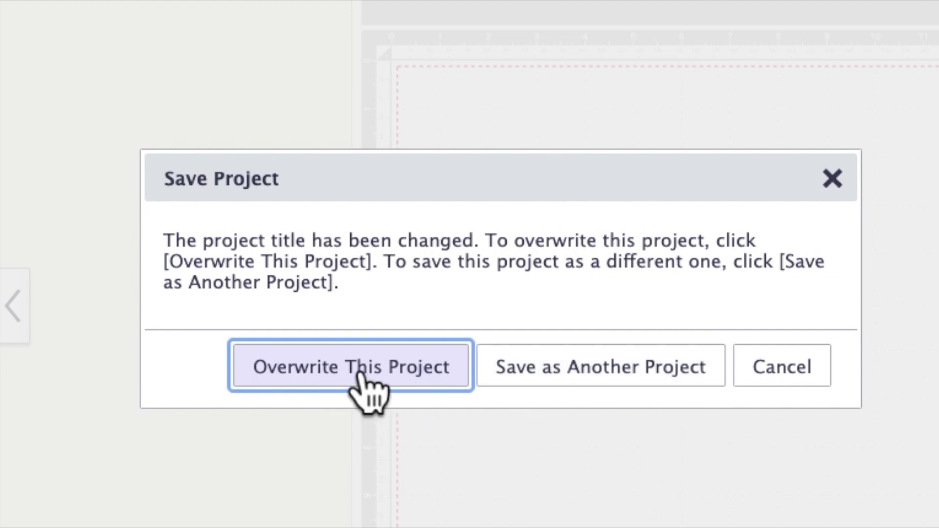
pyautogui.click(359, 376)
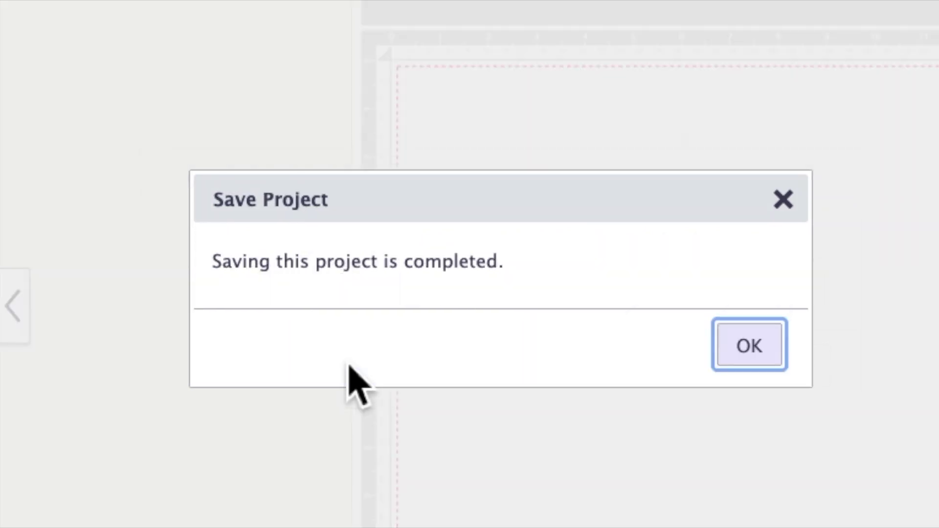
pyautogui.click(773, 361)
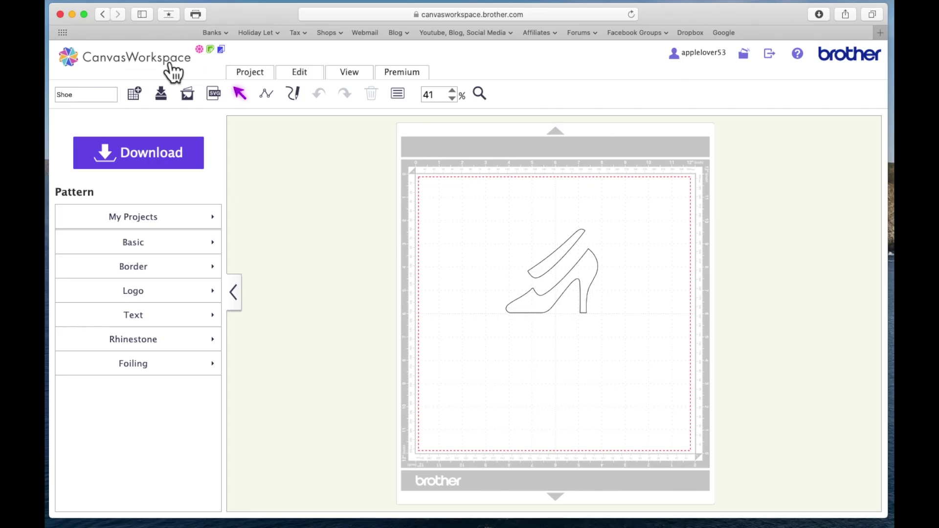
pyautogui.click(149, 73)
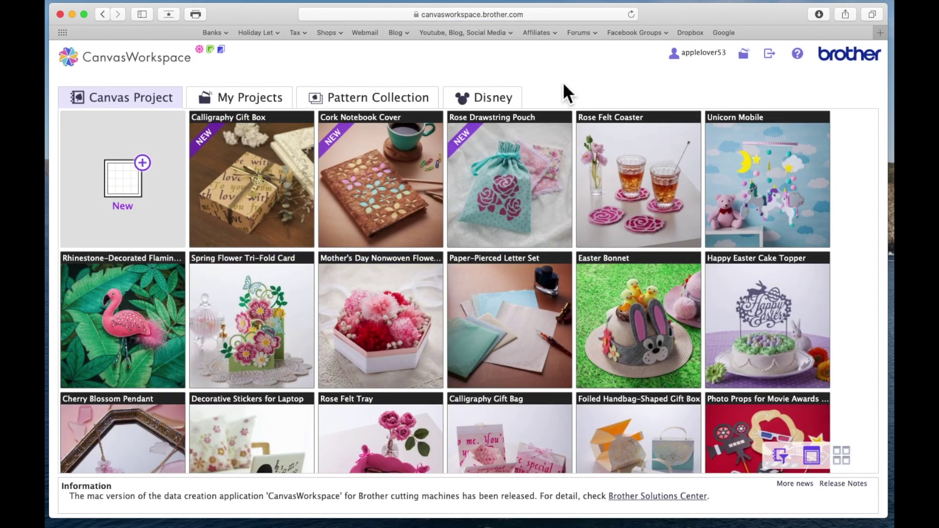
# Step: Check My Projects, where the project is now listed as Shoe
pyautogui.click(264, 103)
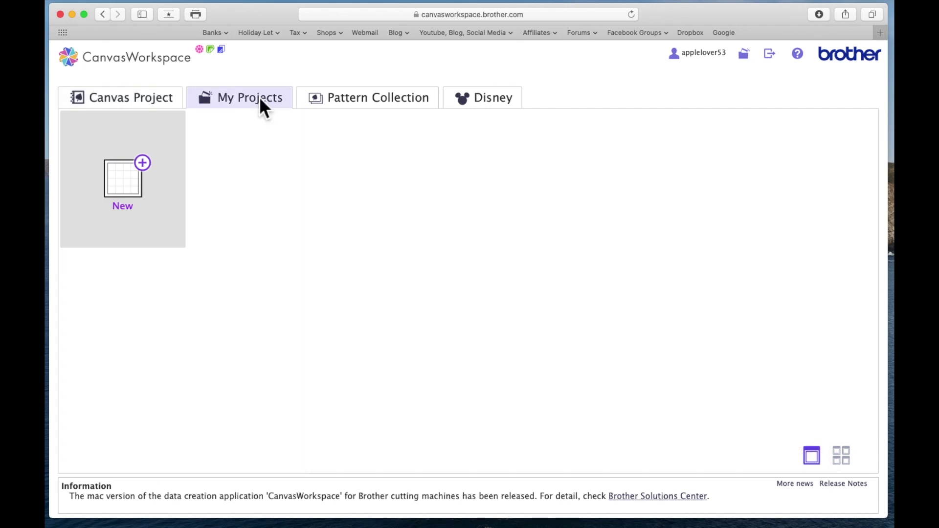
pyautogui.moveTo(237, 155)
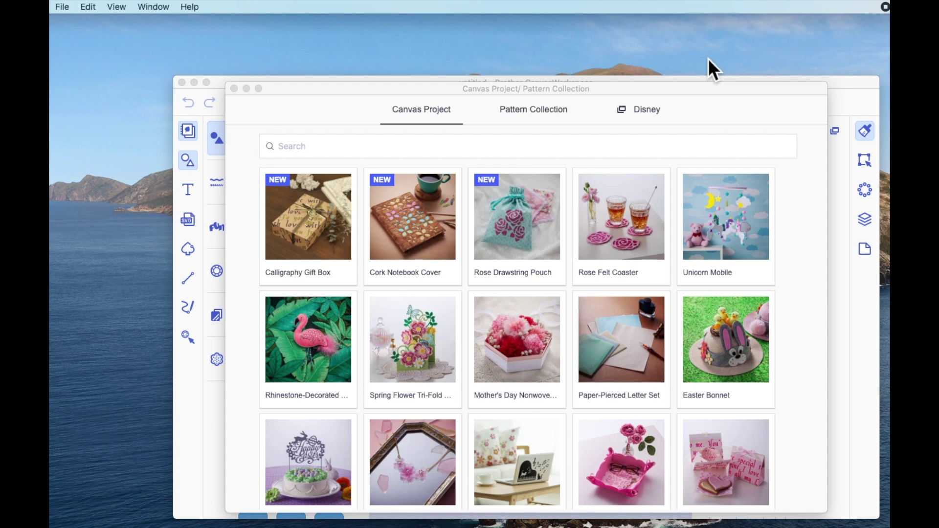
# Step: Close the Canvas Project/Pattern Collection window to reveal the empty untitled canvas
pyautogui.click(365, 118)
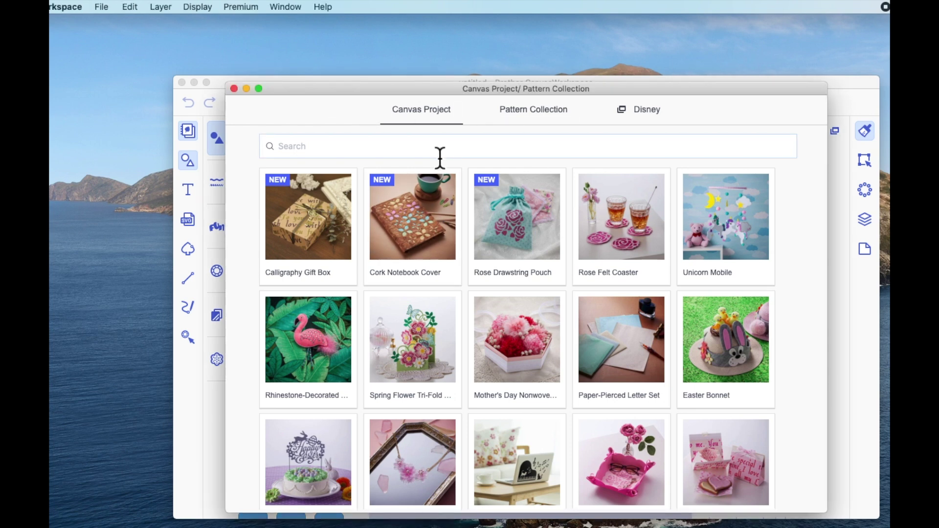
pyautogui.click(234, 89)
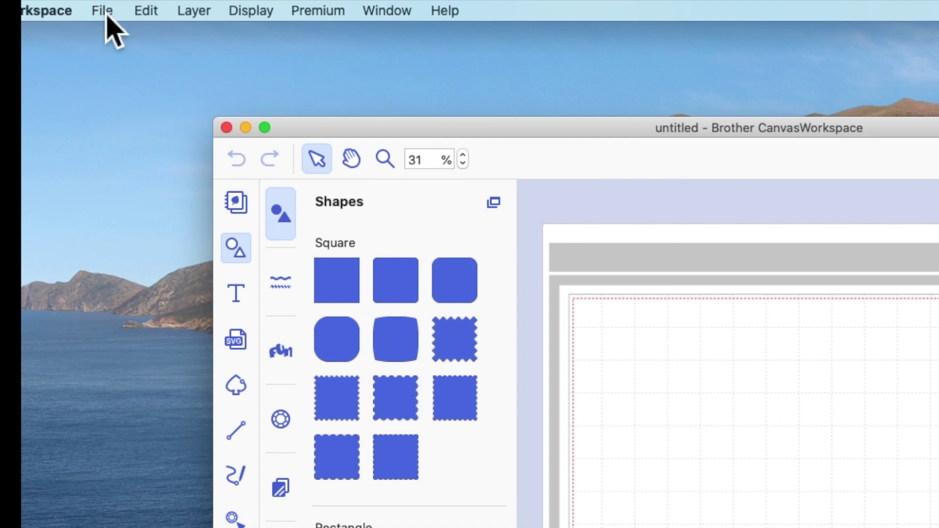
# Step: Import the shoe FCM file from the cutting machine onto the untitled canvas
pyautogui.click(101, 11)
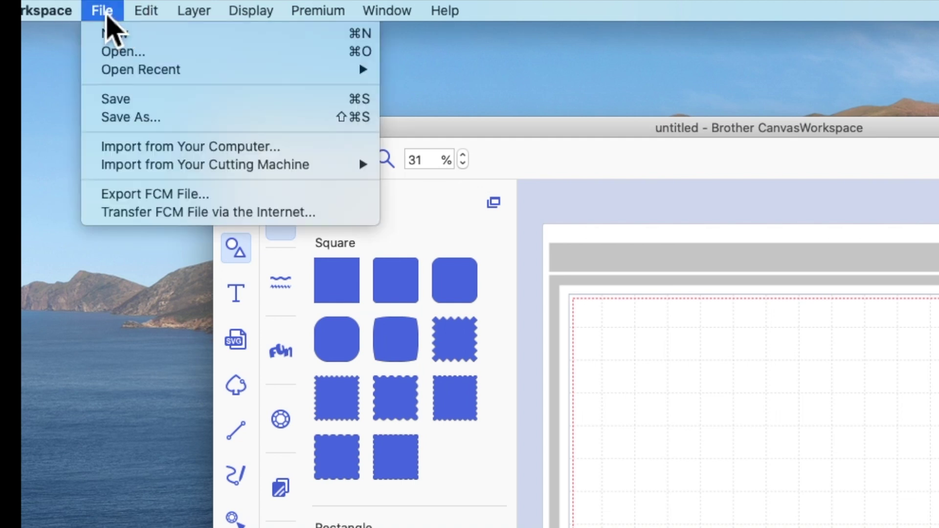
pyautogui.moveTo(120, 169)
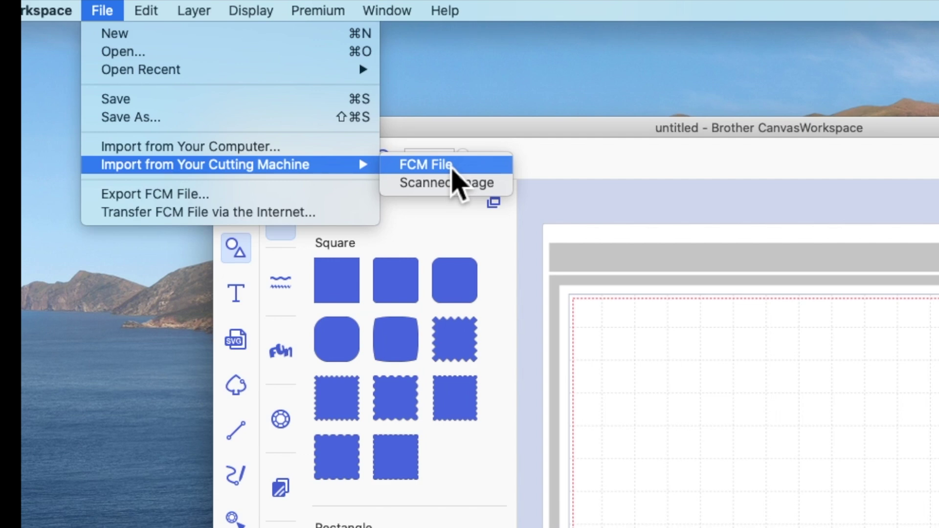
pyautogui.click(453, 169)
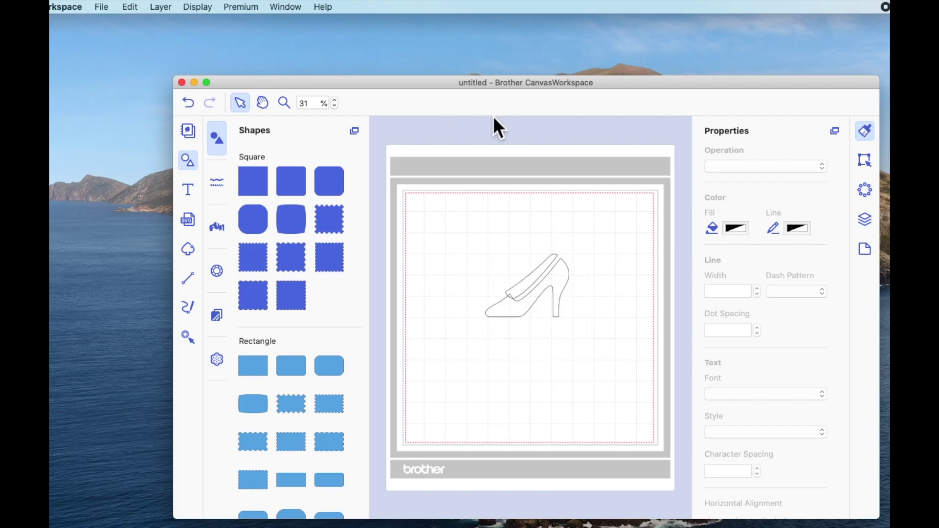
pyautogui.click(538, 271)
pyautogui.click(571, 343)
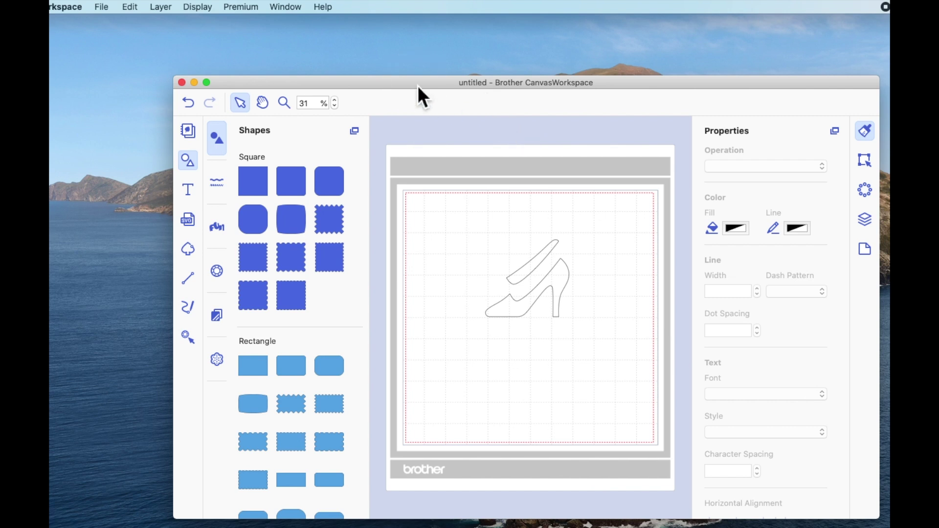
# Step: Save the design as project 'shoe' on the Desktop
pyautogui.click(101, 7)
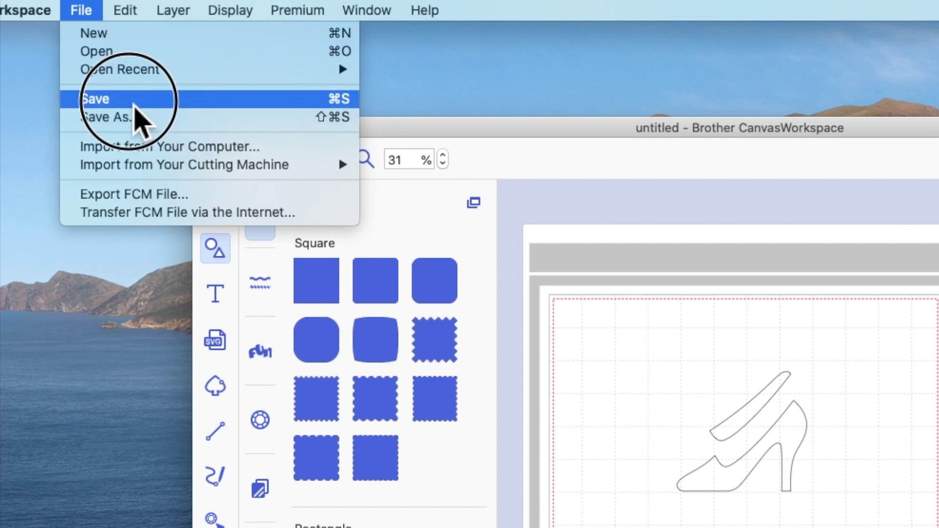
pyautogui.click(135, 100)
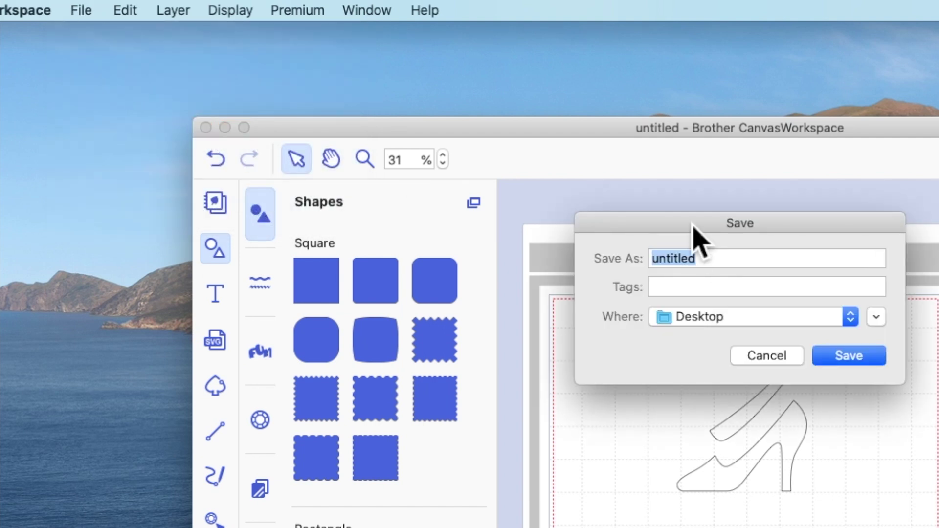
pyautogui.moveTo(699, 234); pyautogui.dragTo(734, 215)
pyautogui.click(645, 236)
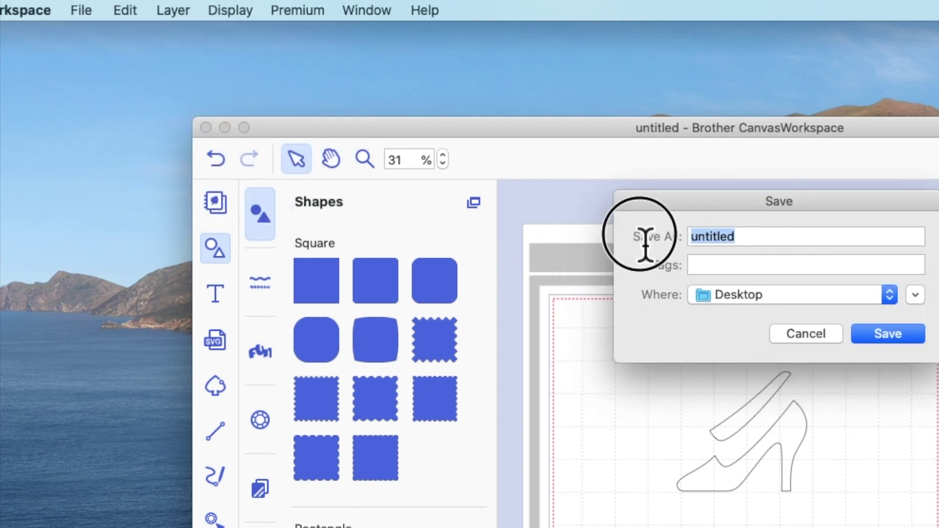
pyautogui.write('shoe')
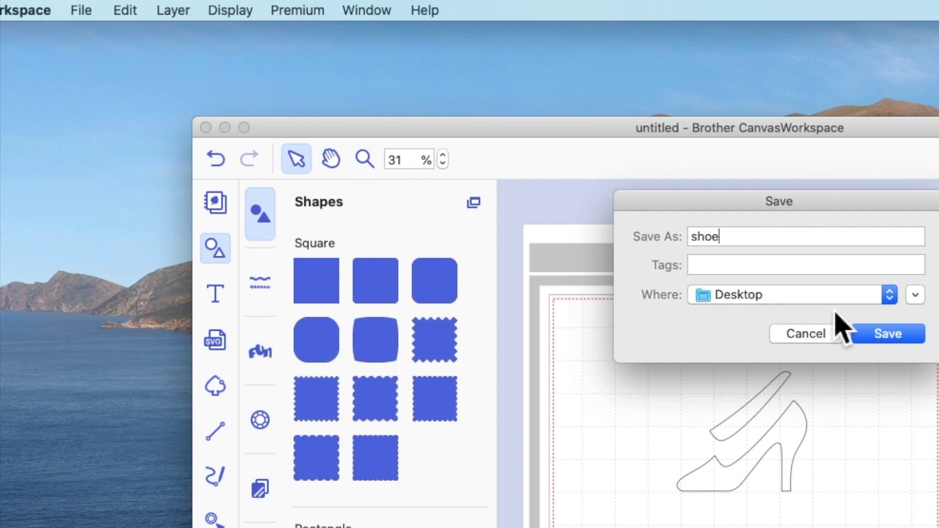
pyautogui.click(896, 340)
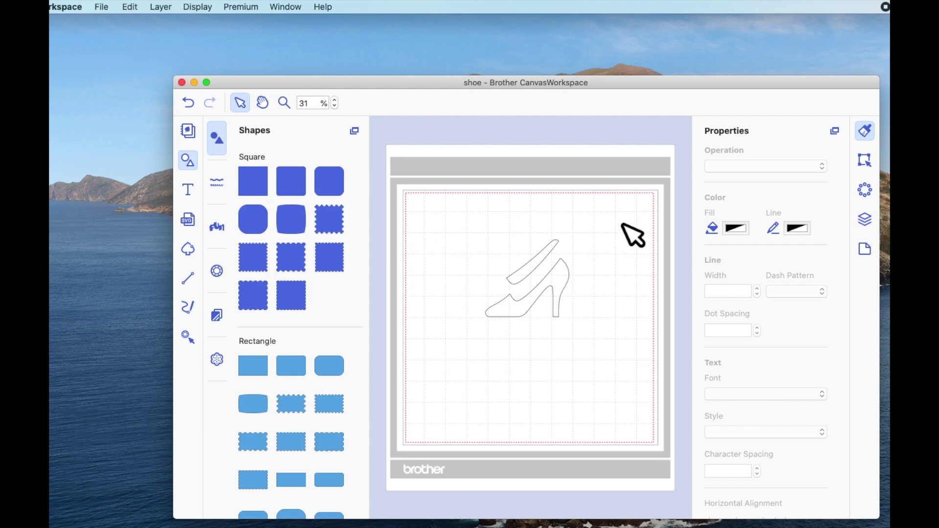
pyautogui.moveTo(723, 95); pyautogui.dragTo(638, 71)
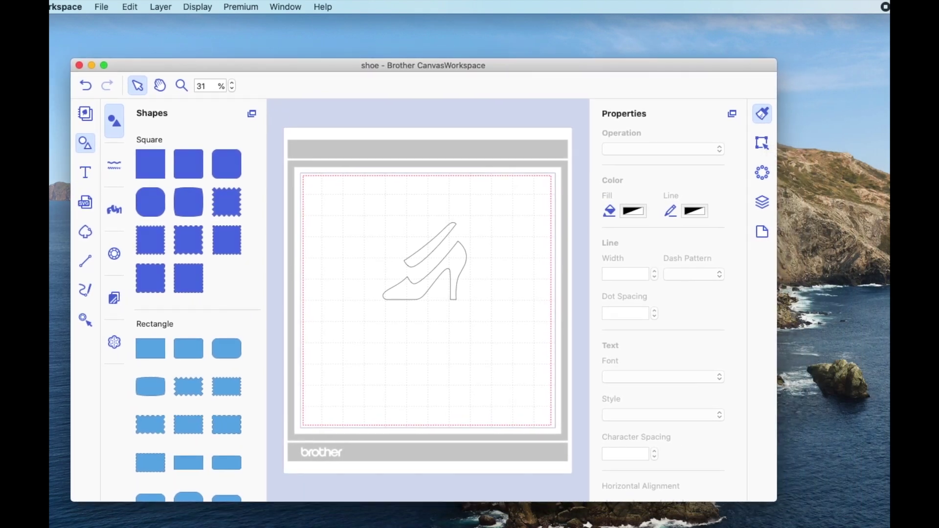
pyautogui.moveTo(842, 273); pyautogui.dragTo(832, 119)
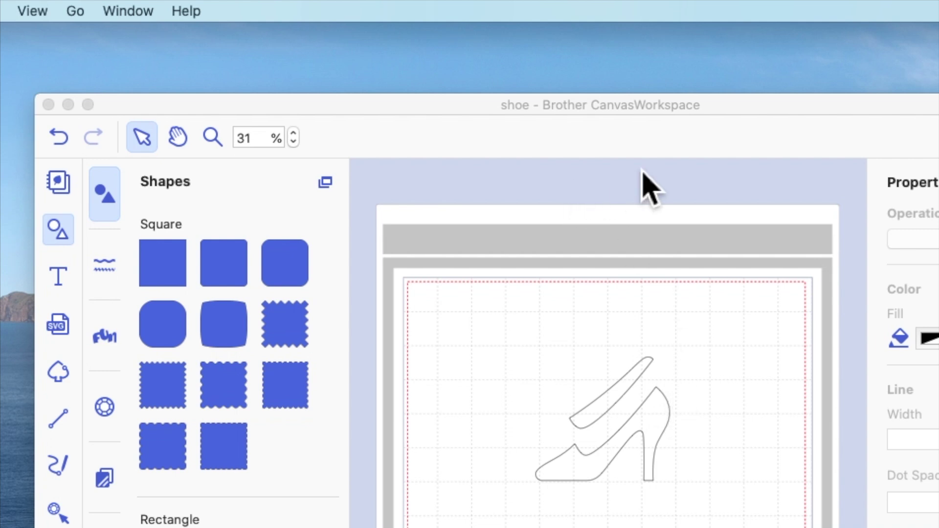
pyautogui.moveTo(611, 109); pyautogui.dragTo(711, 120)
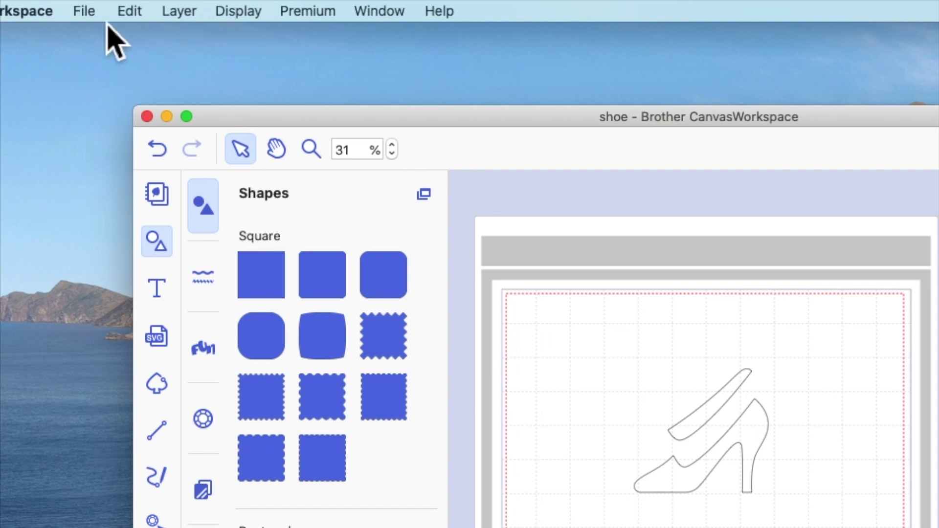
# Step: Export the design as FCM file 'shoe' to the Desktop
pyautogui.click(84, 12)
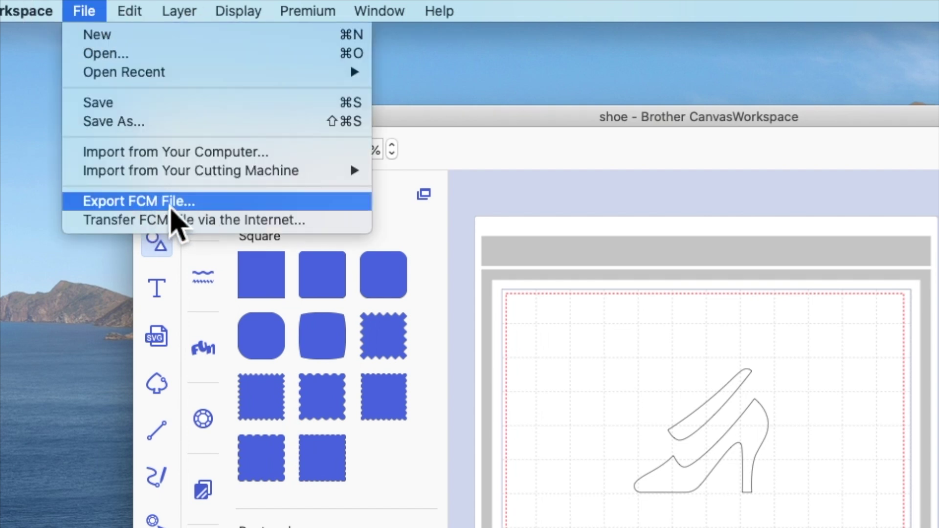
pyautogui.click(171, 208)
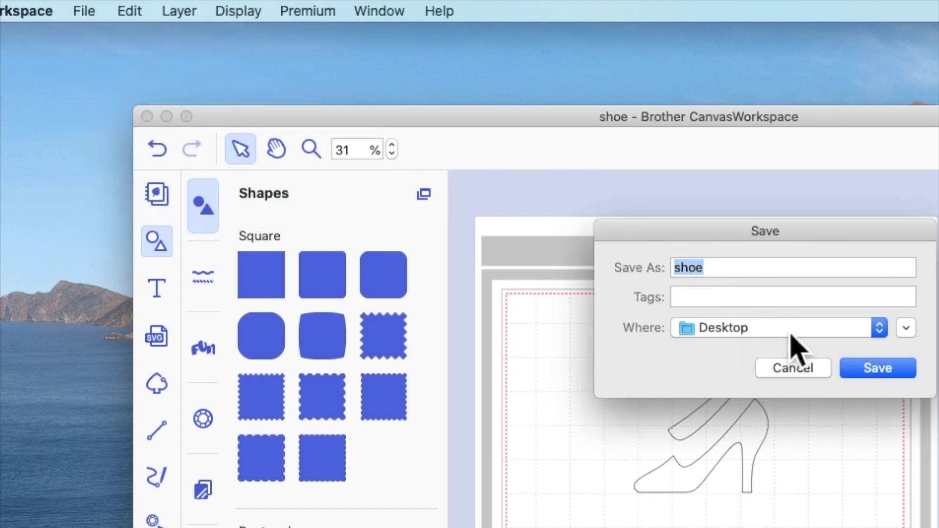
pyautogui.click(886, 375)
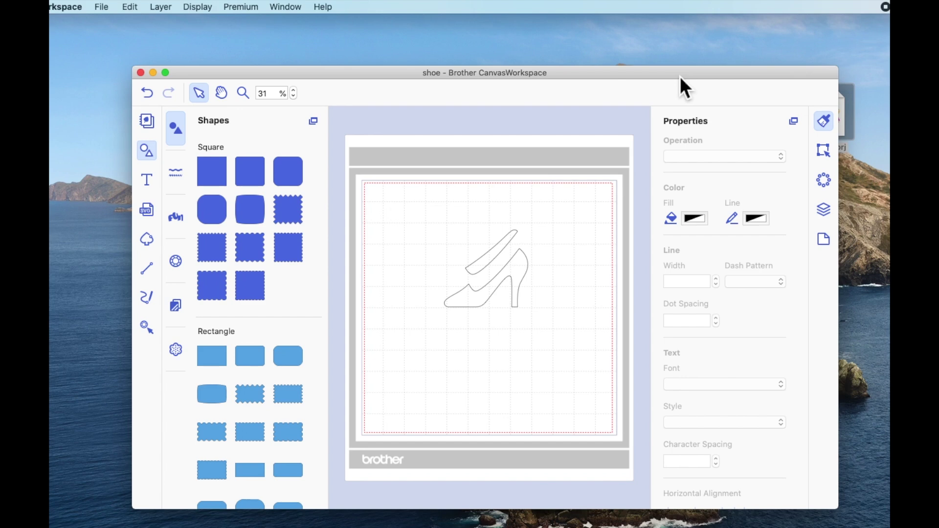
pyautogui.moveTo(680, 77); pyautogui.dragTo(622, 52)
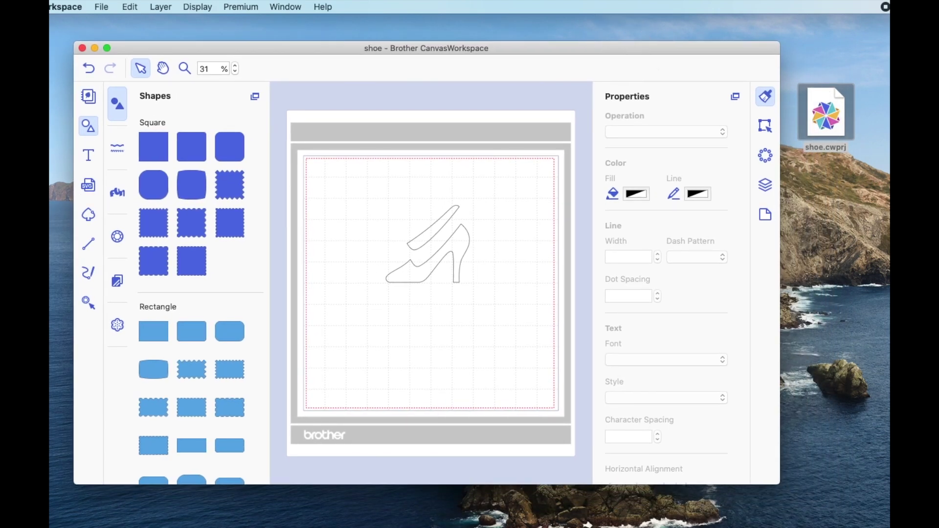
# Step: Select the new shoe.fcm icon on the Desktop beside shoe.cwprj
pyautogui.click(838, 206)
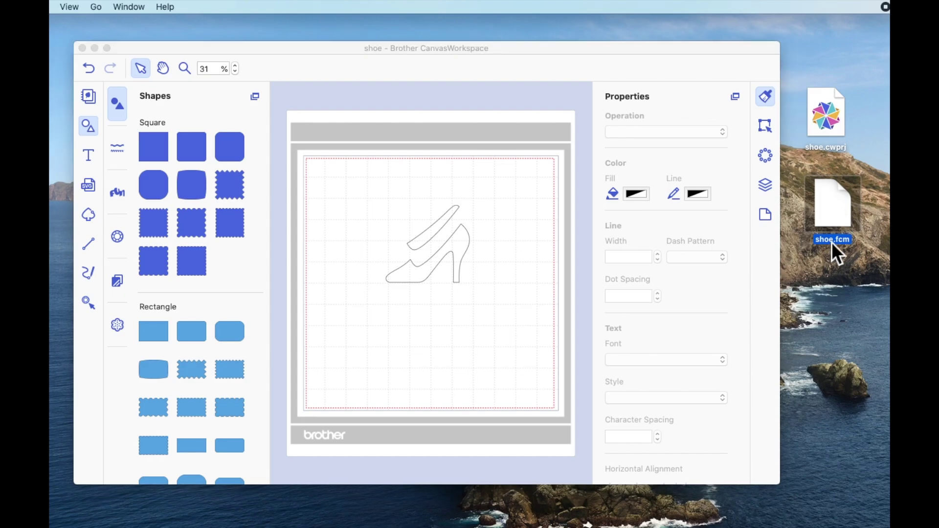